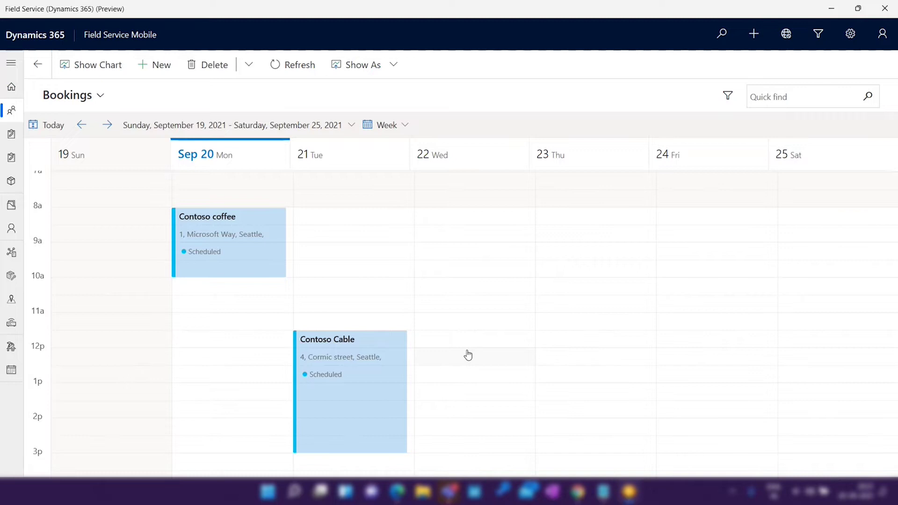
Download the latest offline data from the Offline Status panel, then close the panel
{"action": "scroll", "coordinate": [457, 299], "scroll_direction": "down", "scroll_amount": 1}
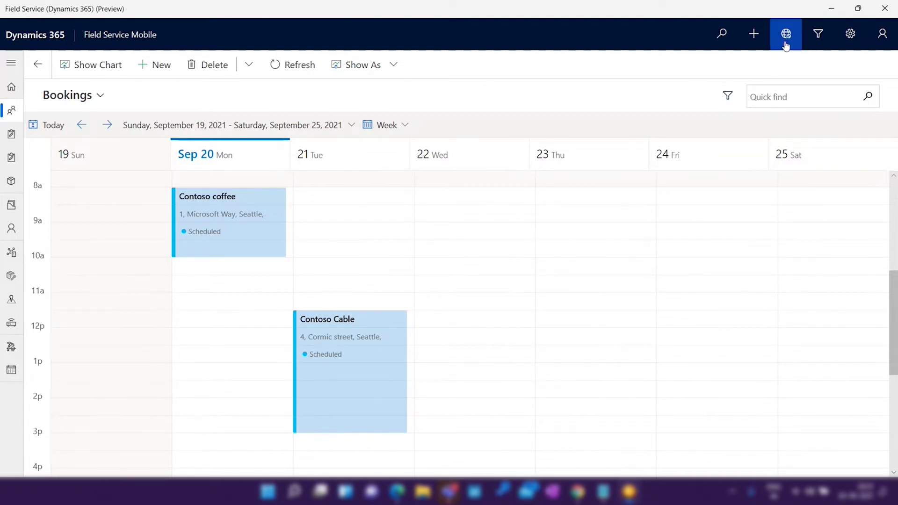
{"action": "left_click", "coordinate": [785, 46]}
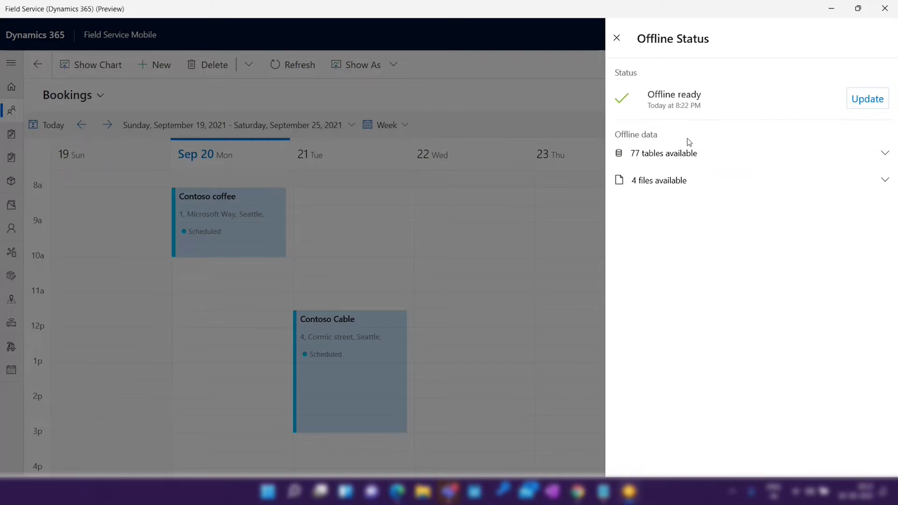
{"action": "left_click", "coordinate": [880, 158]}
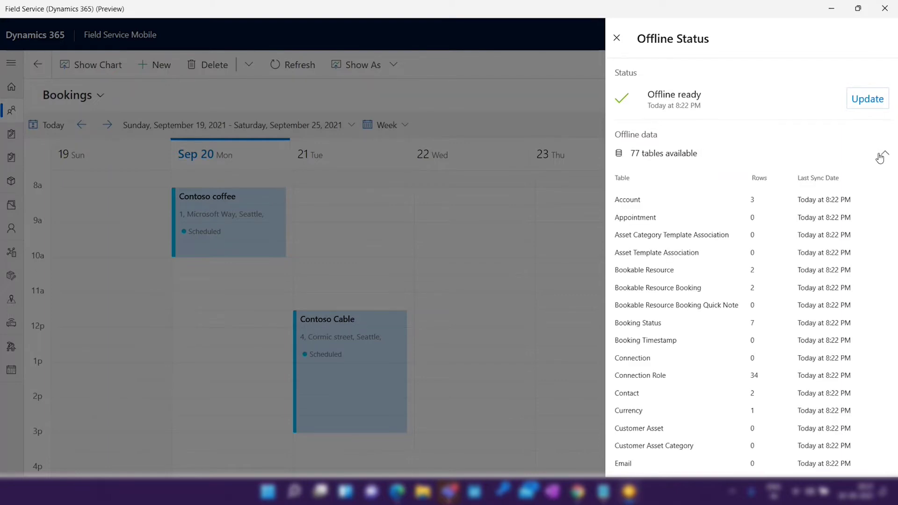
{"action": "left_click", "coordinate": [880, 156]}
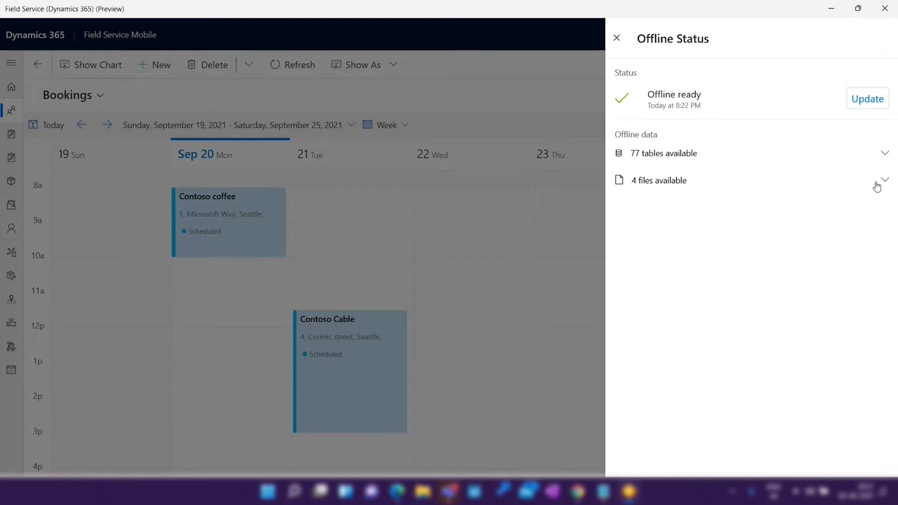
{"action": "left_click", "coordinate": [858, 105]}
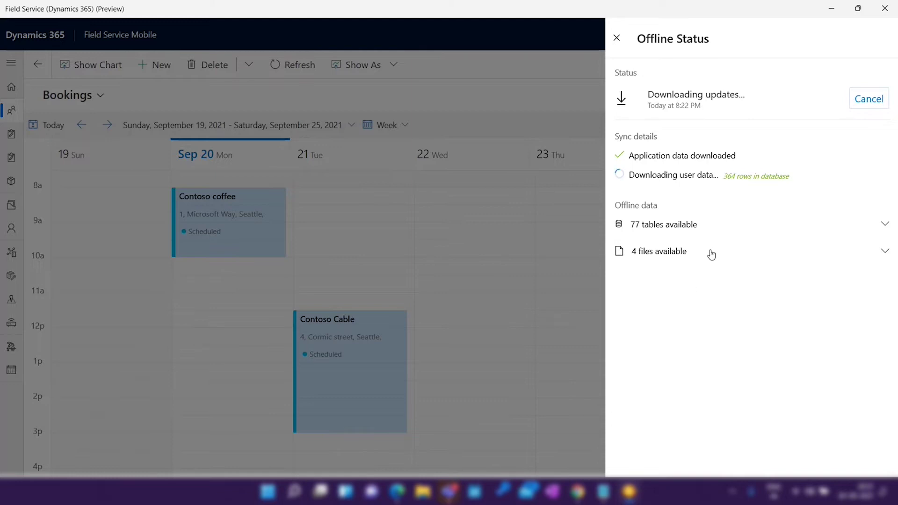
{"action": "left_click", "coordinate": [618, 40]}
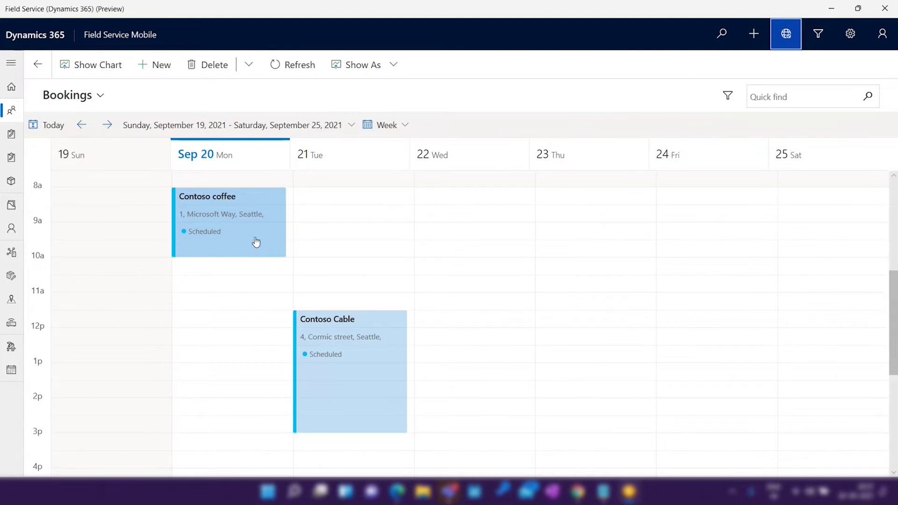
Open the Contoso coffee booking and save its status as Traveling
{"action": "scroll", "coordinate": [250, 241], "scroll_direction": "up", "scroll_amount": 1}
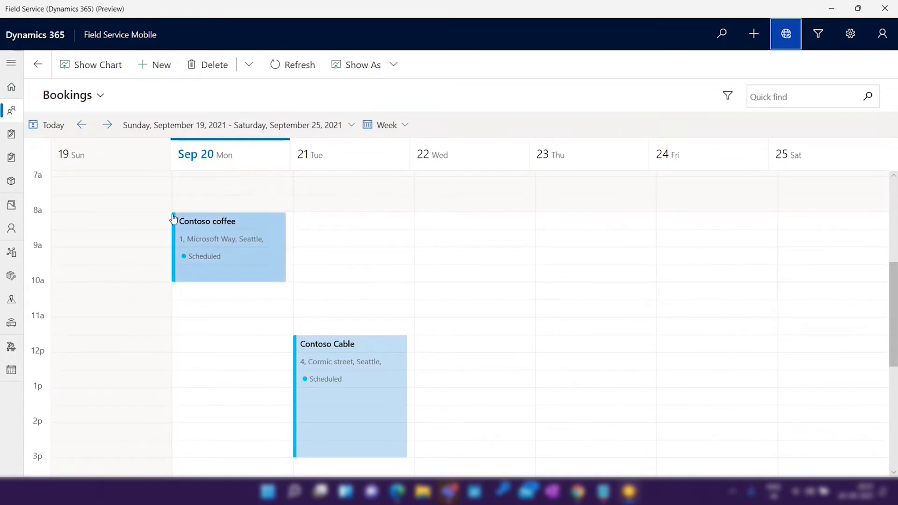
{"action": "left_click", "coordinate": [274, 238]}
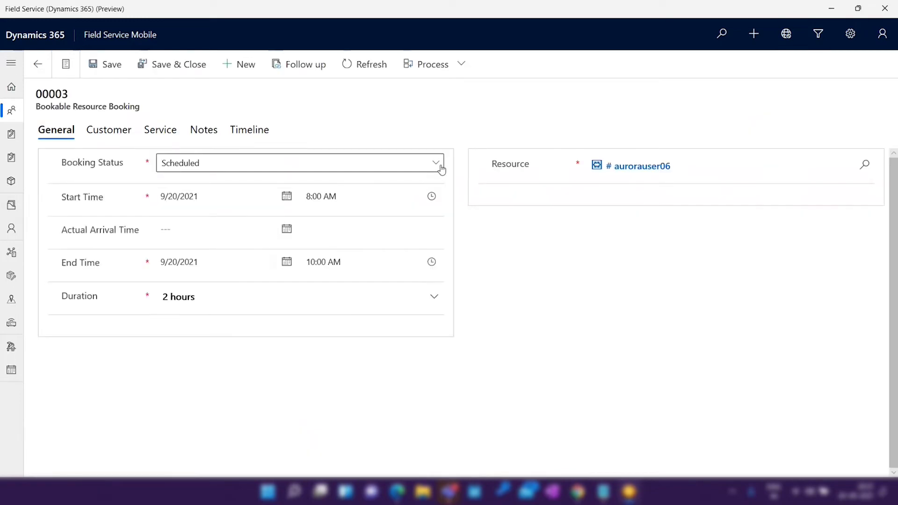
{"action": "left_click", "coordinate": [437, 166]}
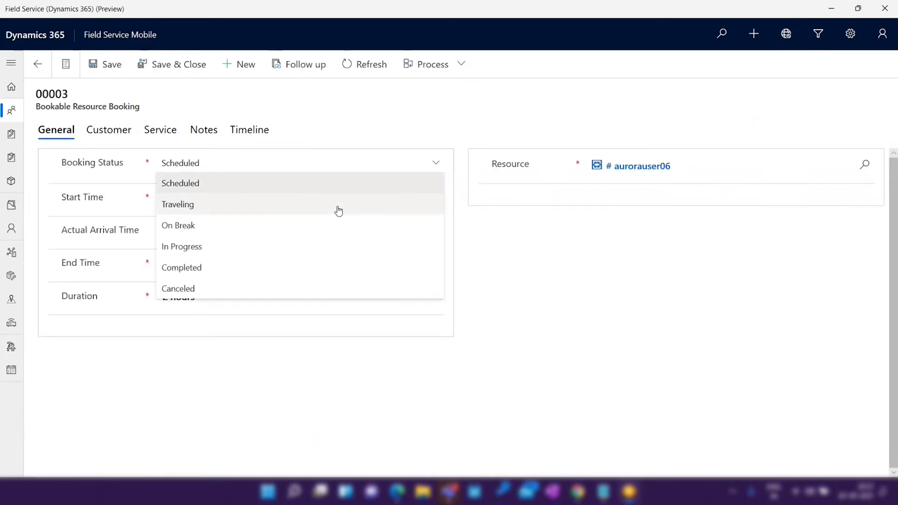
{"action": "left_click", "coordinate": [339, 211]}
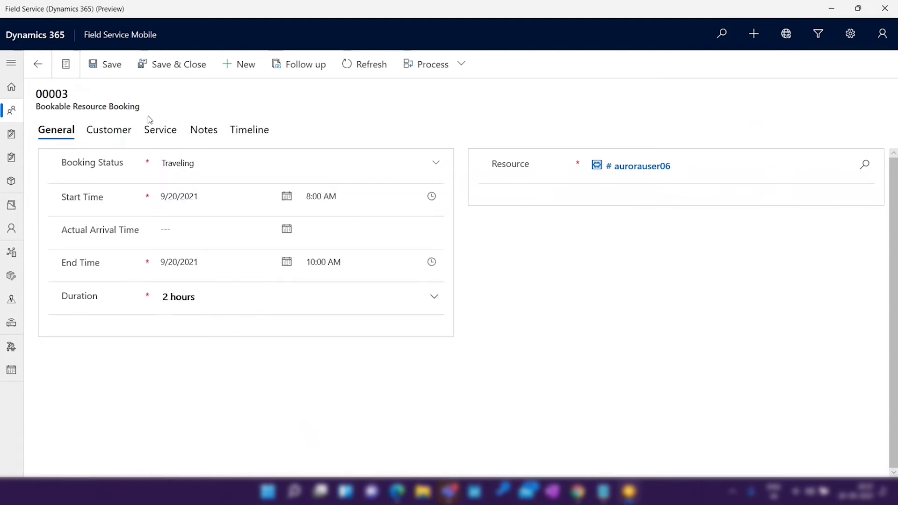
{"action": "left_click", "coordinate": [112, 65]}
Change the booking status to In Progress and save
{"action": "left_click", "coordinate": [435, 173]}
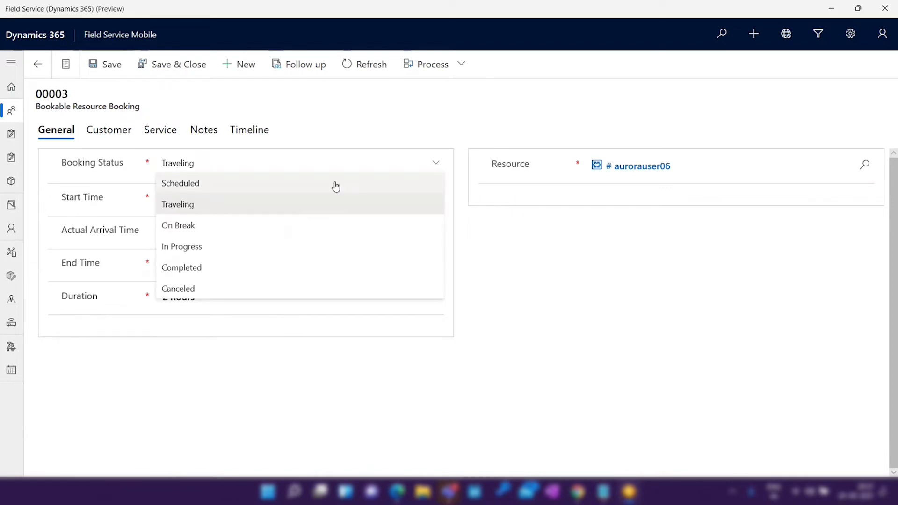
{"action": "left_click", "coordinate": [285, 247]}
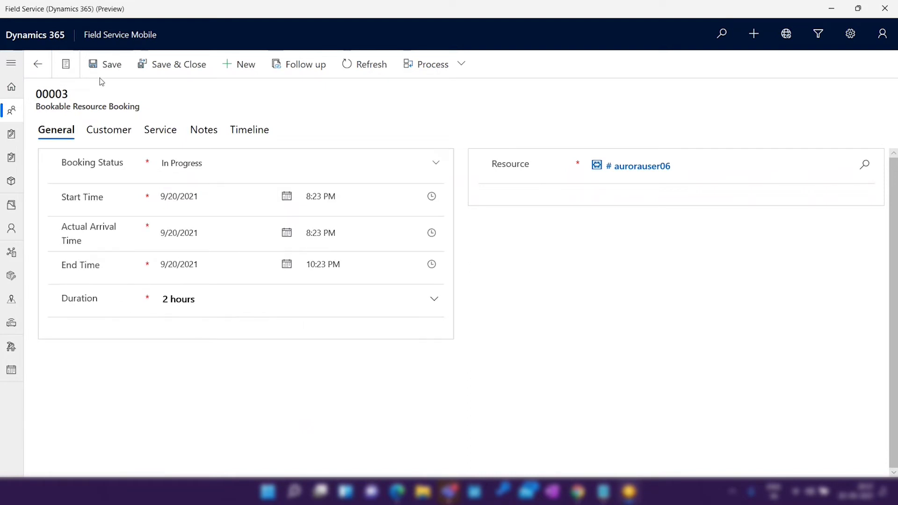
{"action": "left_click", "coordinate": [103, 64]}
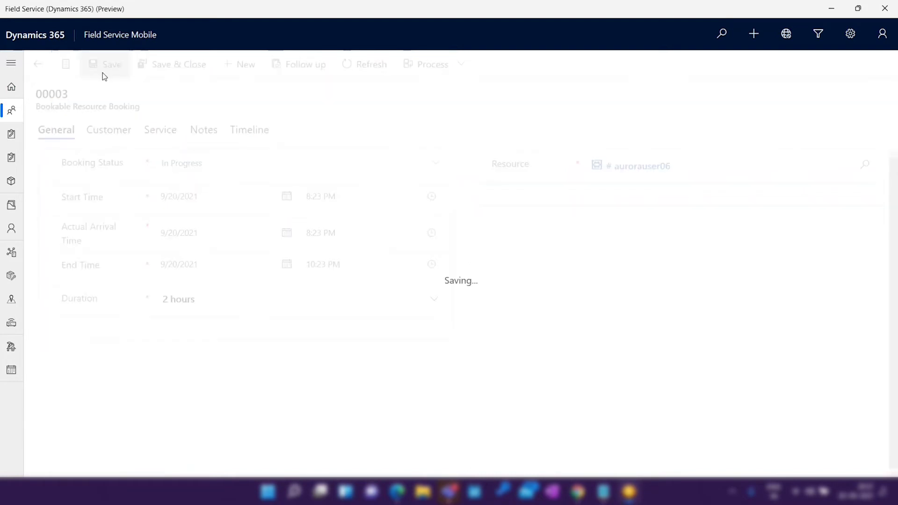
Capture a camera photo (CCapture (4).jpg) as the attachment of a new timeline note
{"action": "left_click", "coordinate": [245, 135]}
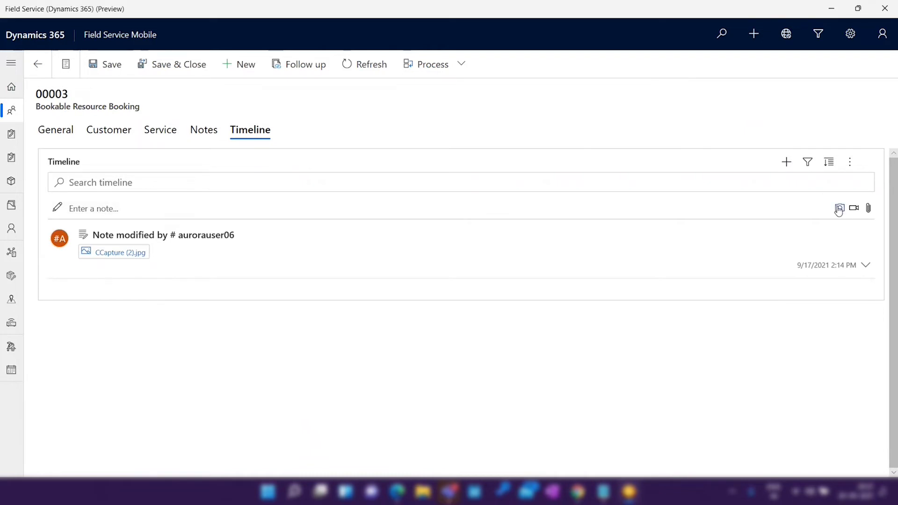
{"action": "left_click", "coordinate": [838, 209]}
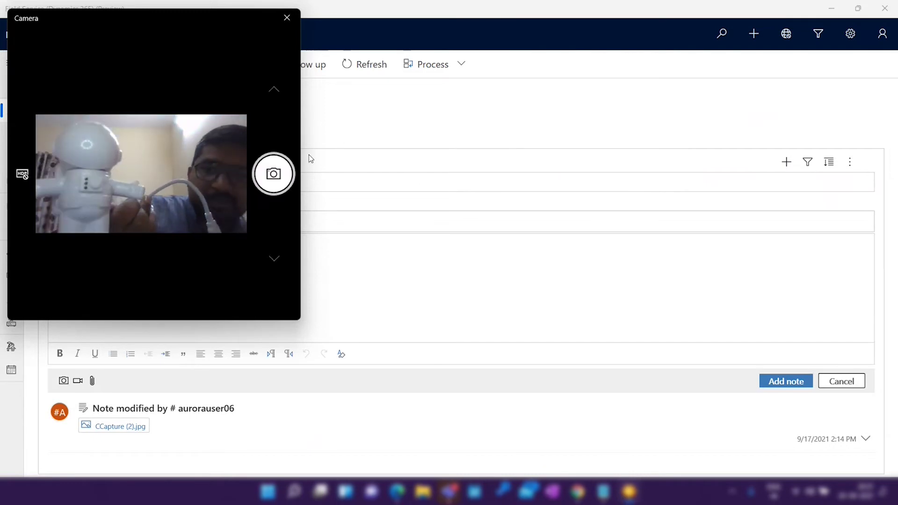
{"action": "left_click", "coordinate": [274, 178]}
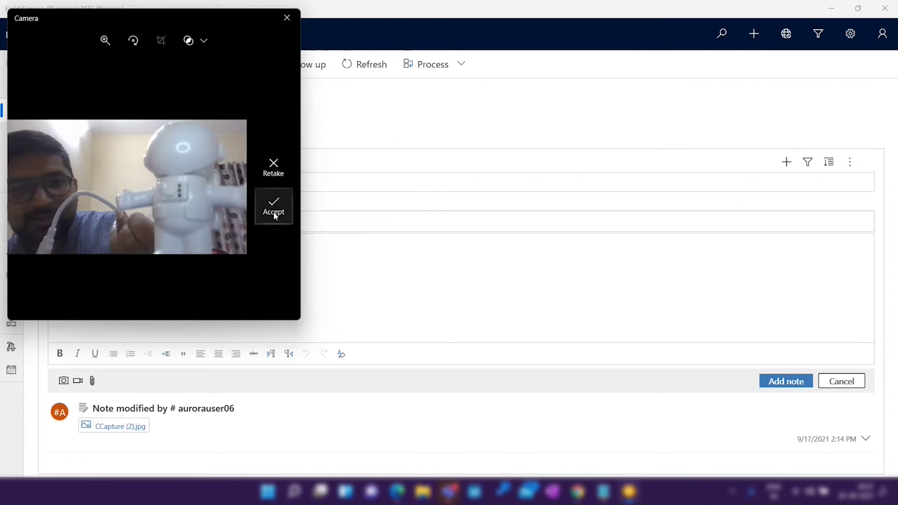
{"action": "left_click", "coordinate": [273, 211]}
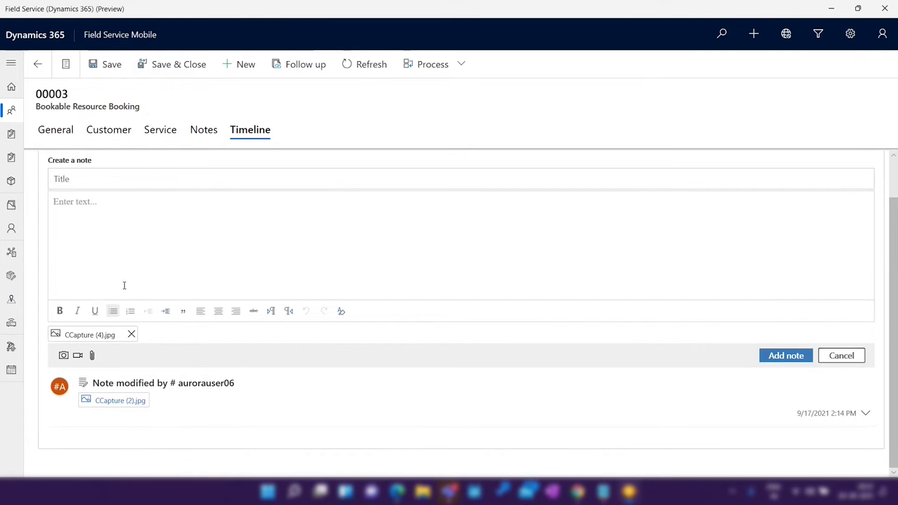
Title the photo note 'Astronaut image' and add it to booking 00003's timeline
{"action": "scroll", "coordinate": [145, 225], "scroll_direction": "up", "scroll_amount": 1}
{"action": "left_click", "coordinate": [128, 213]}
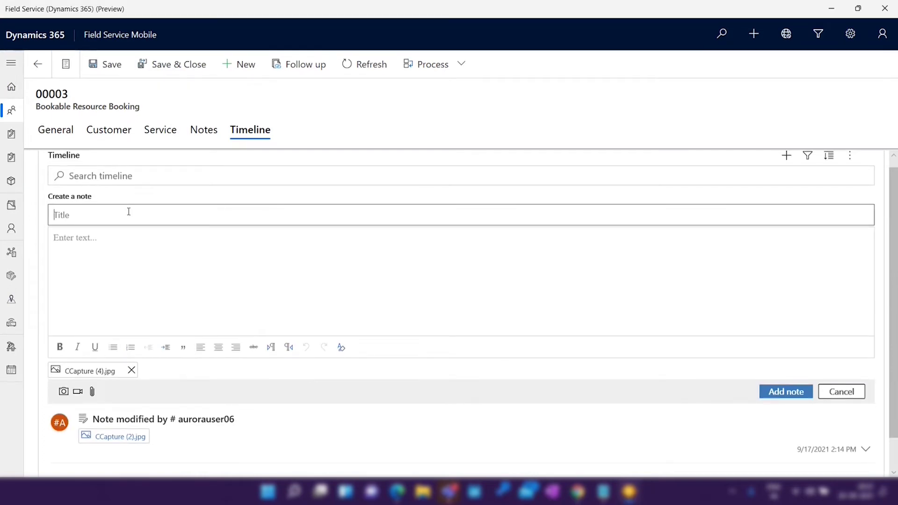
{"action": "type", "text": "Astrau"}
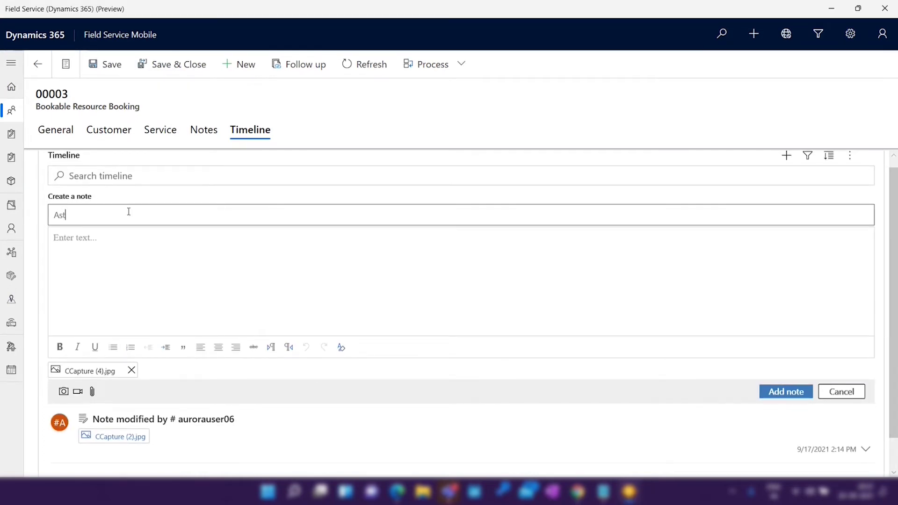
{"action": "key", "text": "BackSpace"}
{"action": "key", "text": "BackSpace"}
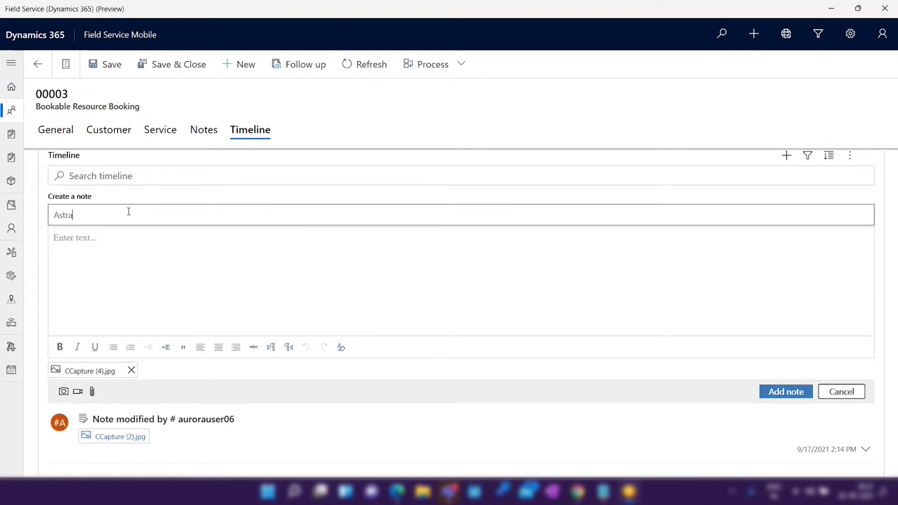
{"action": "type", "text": "ona"}
{"action": "type", "text": "ut image"}
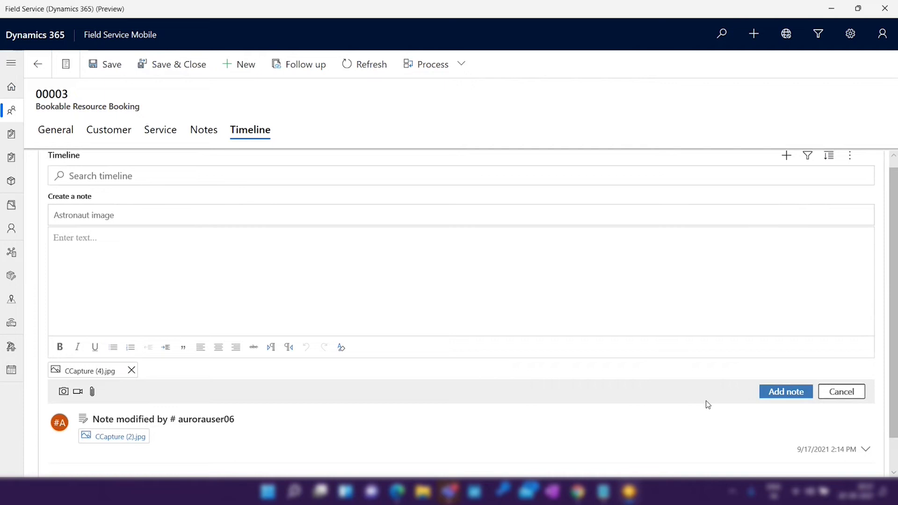
{"action": "left_click", "coordinate": [787, 398]}
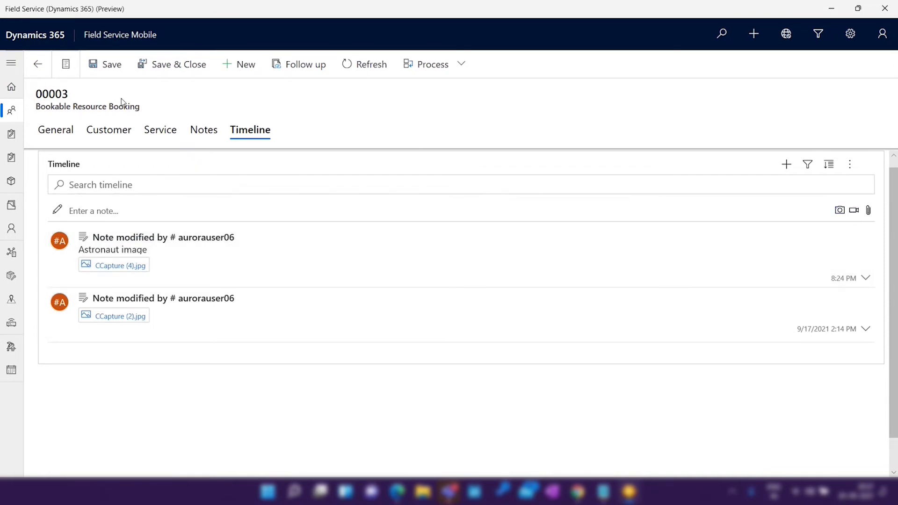
Save booking 00003, go back to the calendar, and show the Active Accounts list
{"action": "left_click", "coordinate": [101, 71]}
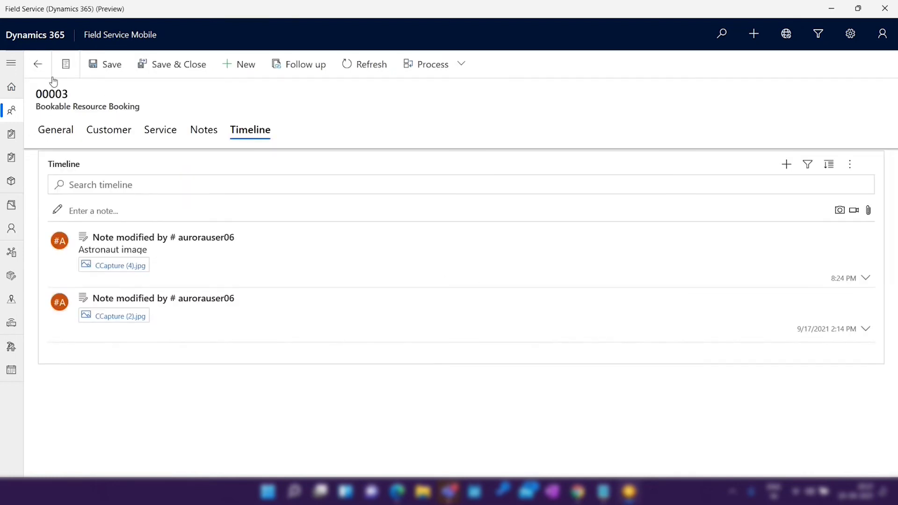
{"action": "left_click", "coordinate": [41, 75]}
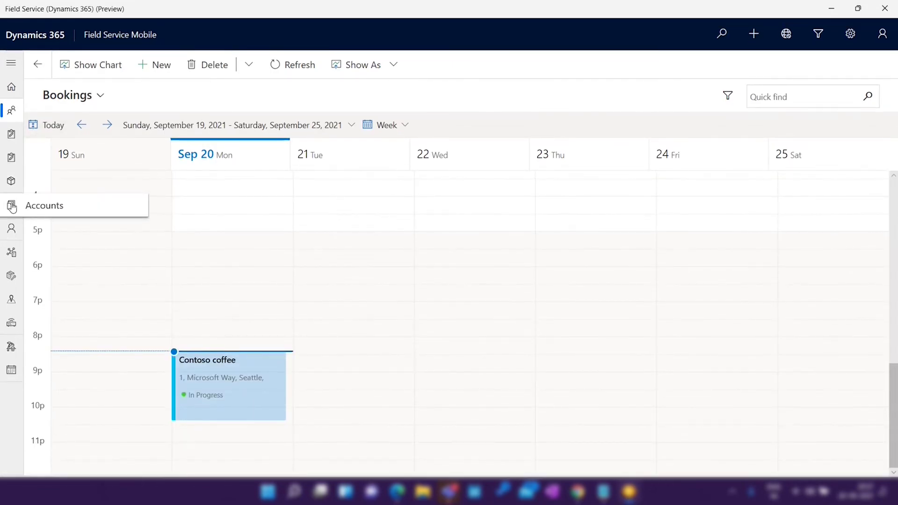
{"action": "left_click", "coordinate": [11, 209]}
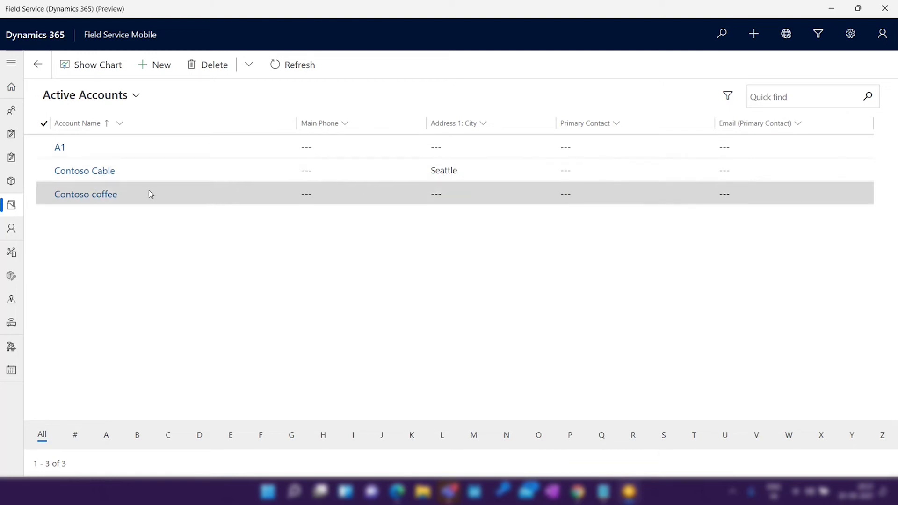
Scan barcode 798 into the Contoso Cable account and save it
{"action": "left_click", "coordinate": [158, 180]}
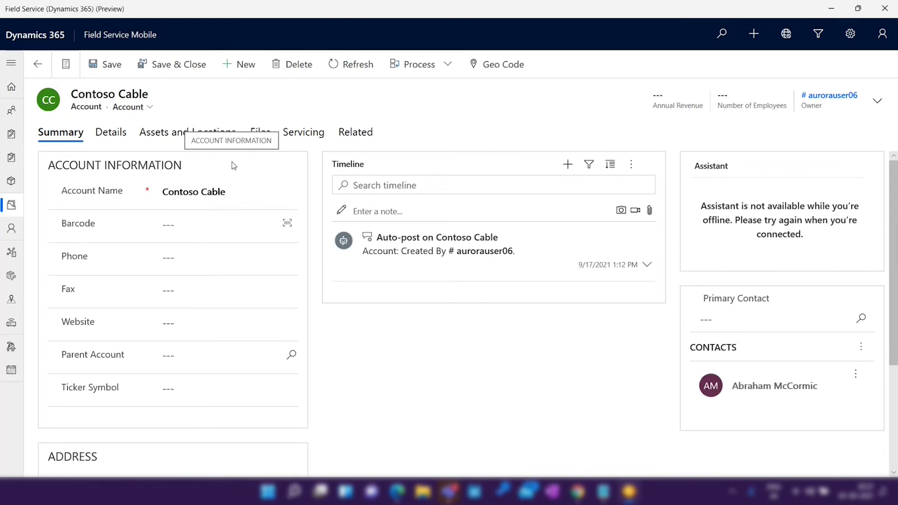
{"action": "left_click", "coordinate": [287, 226]}
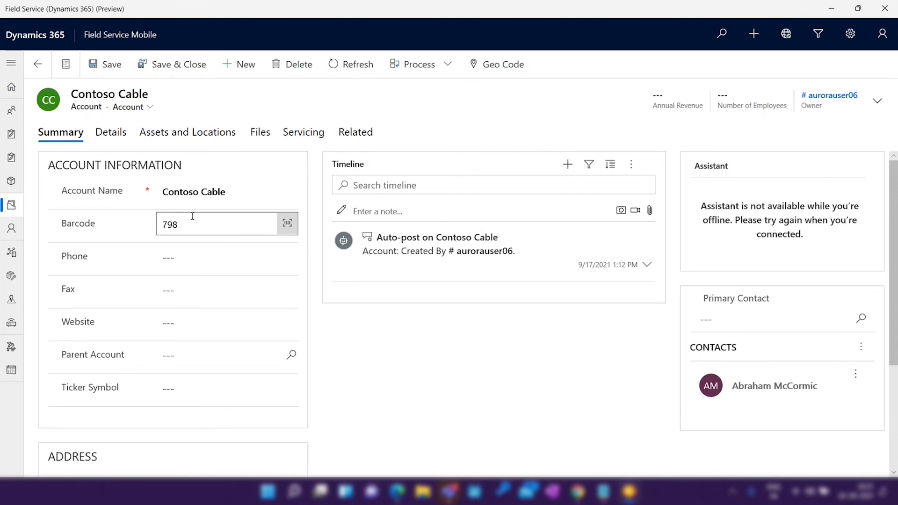
{"action": "left_click", "coordinate": [110, 68]}
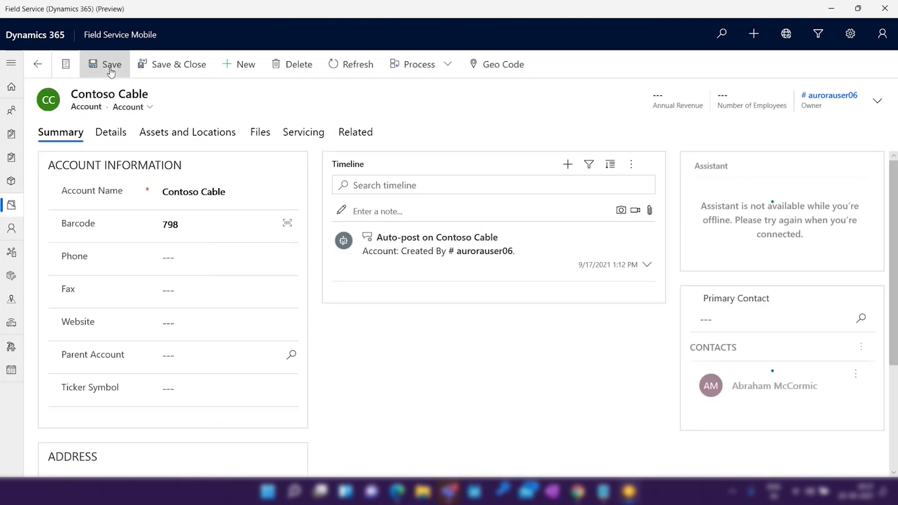
Leave the Contoso Cable record and go back to Active Accounts
{"action": "left_click", "coordinate": [43, 66]}
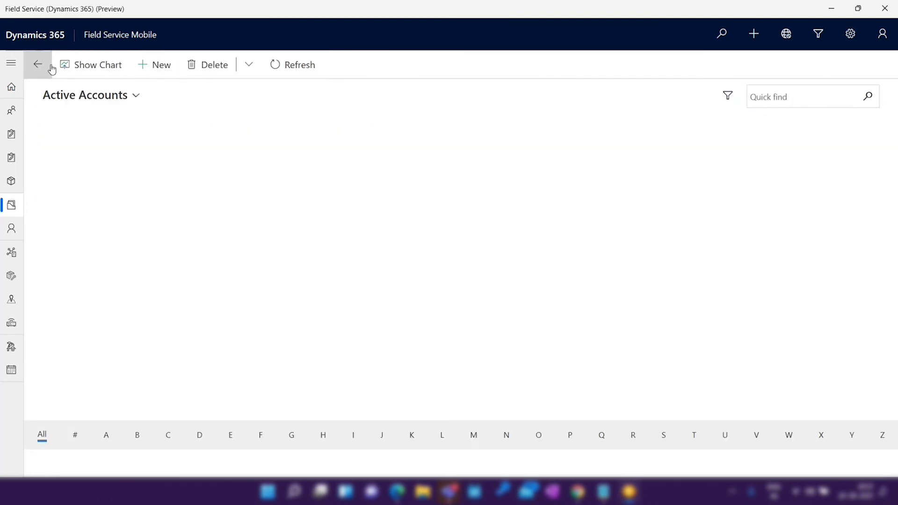